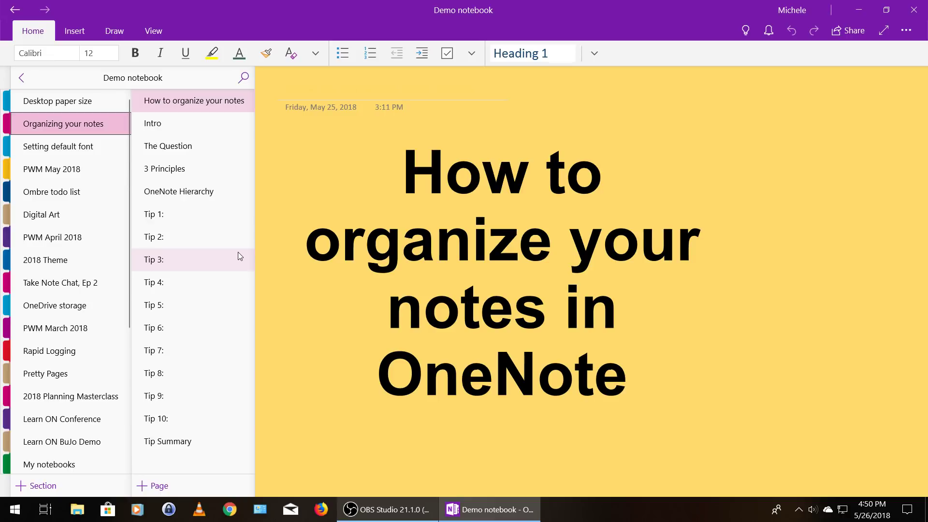
Open the Intro page showing the agenda list and presenter details.
{"action": "left_click", "coordinate": [217, 125]}
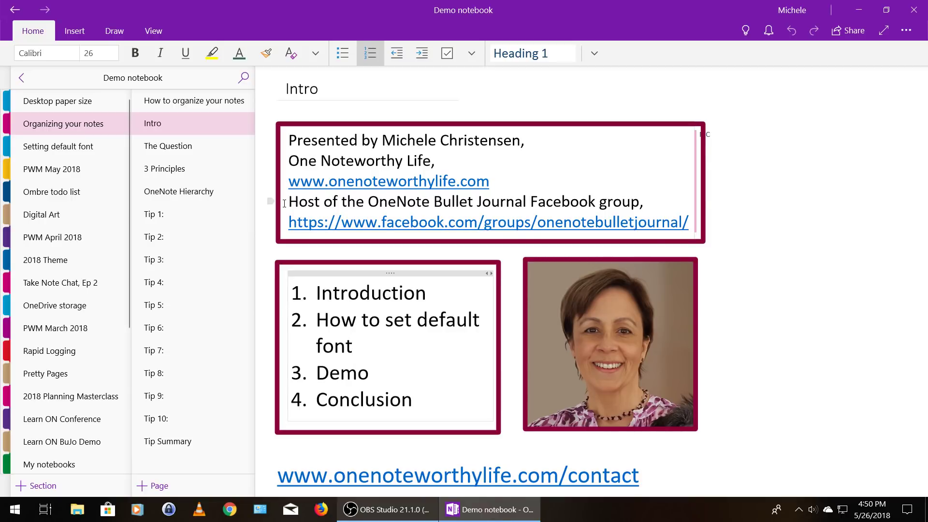
Page through The Question to the 3 Principles page listing the three numbered principles.
{"action": "left_click", "coordinate": [200, 153]}
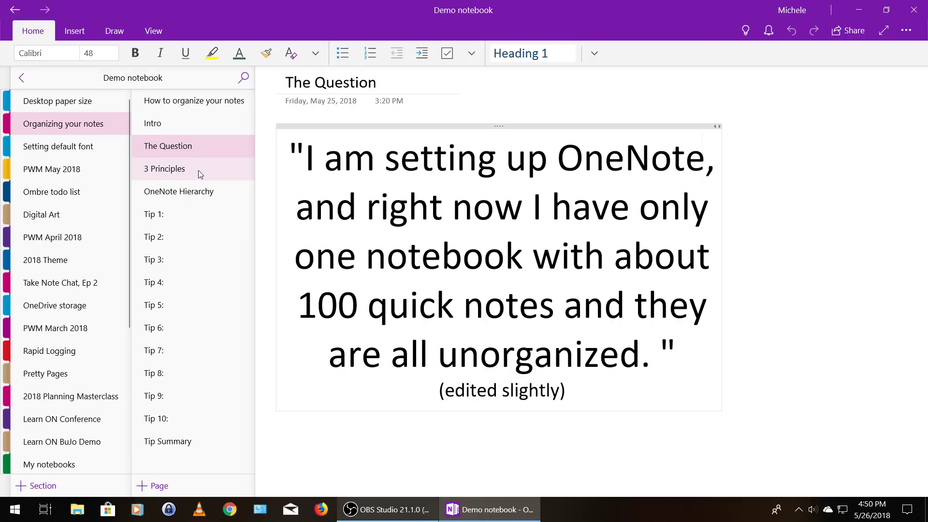
{"action": "left_click", "coordinate": [198, 171]}
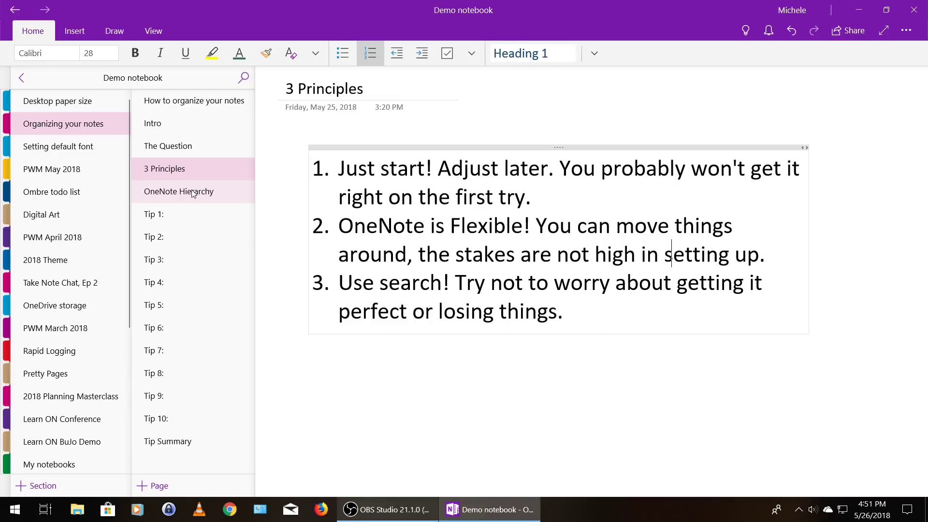
Show the OneNote Hierarchy diagram of account, notebooks, sections and pages.
{"action": "left_click", "coordinate": [193, 193]}
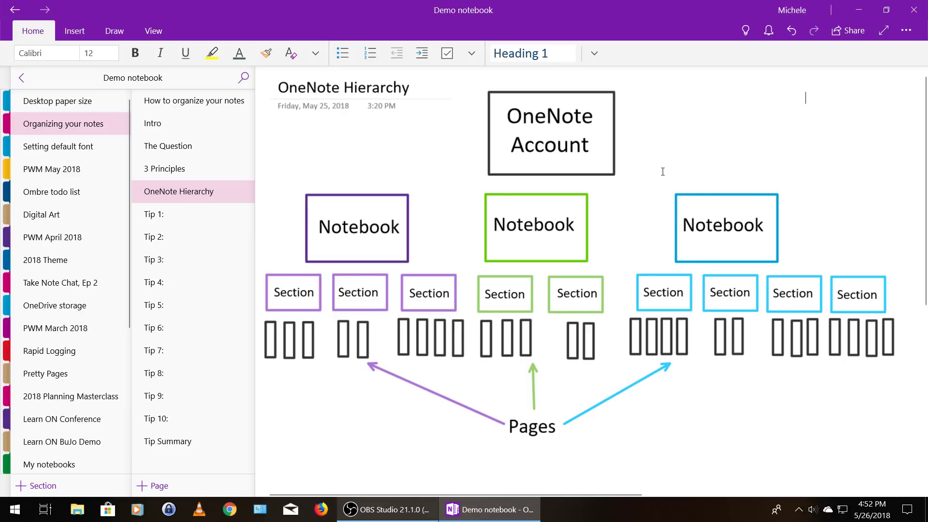
Page through Tip 1 to Tip 2, 'Consider keeping like with like'.
{"action": "left_click", "coordinate": [189, 215]}
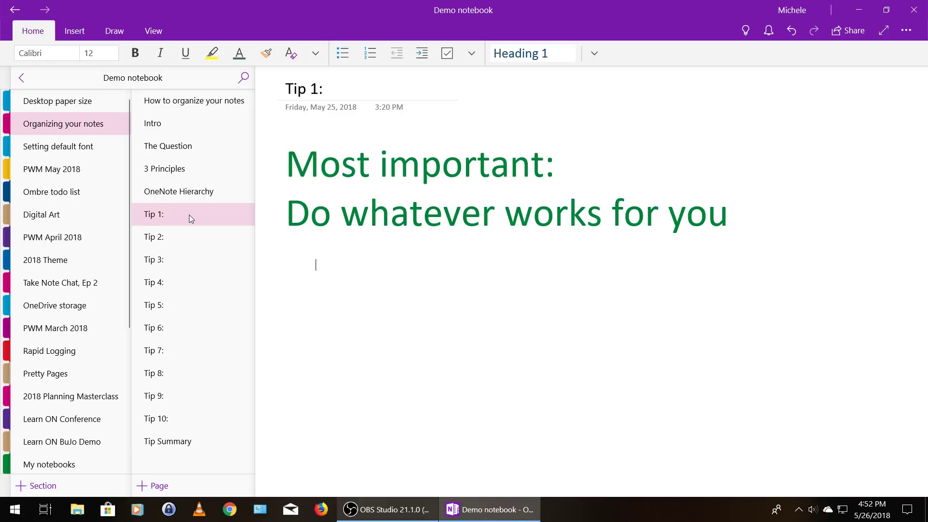
{"action": "left_click", "coordinate": [184, 236]}
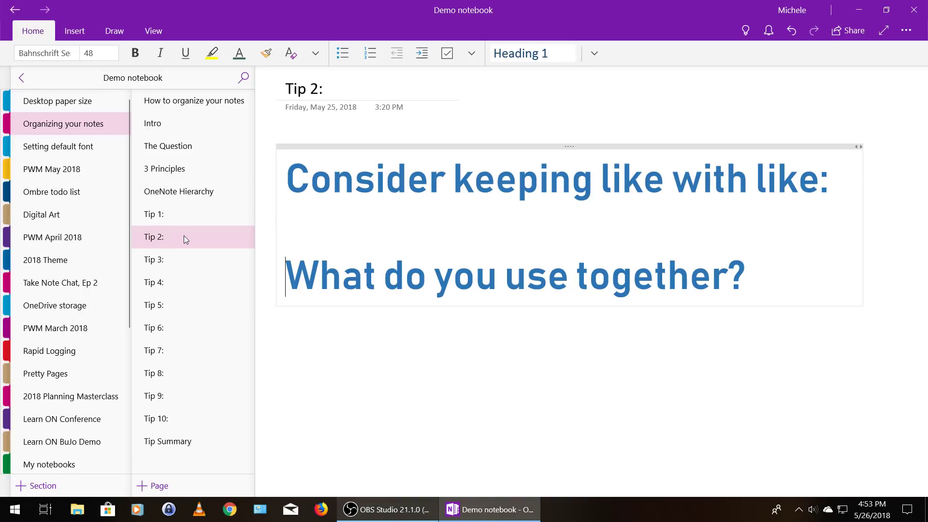
Page past the Tip 3 links page to Tip 4 on separating life areas.
{"action": "left_click", "coordinate": [163, 261]}
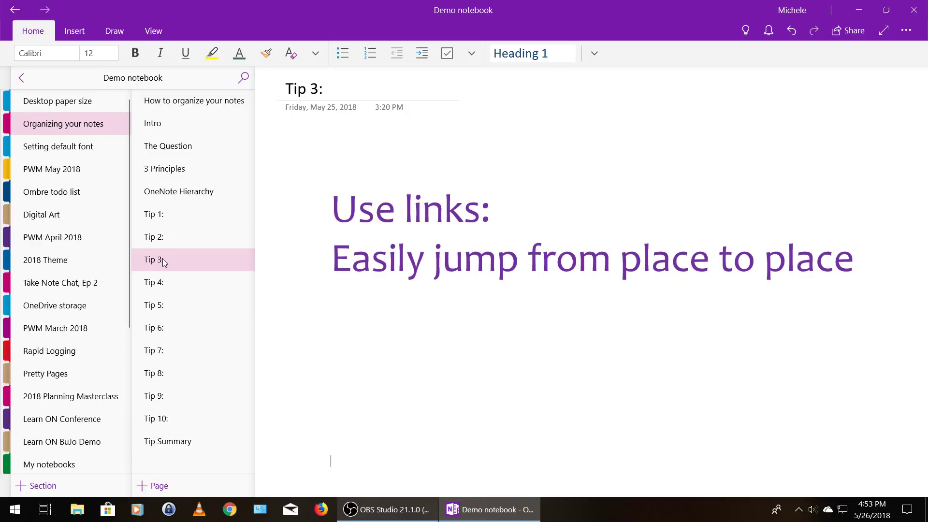
{"action": "left_click", "coordinate": [158, 283]}
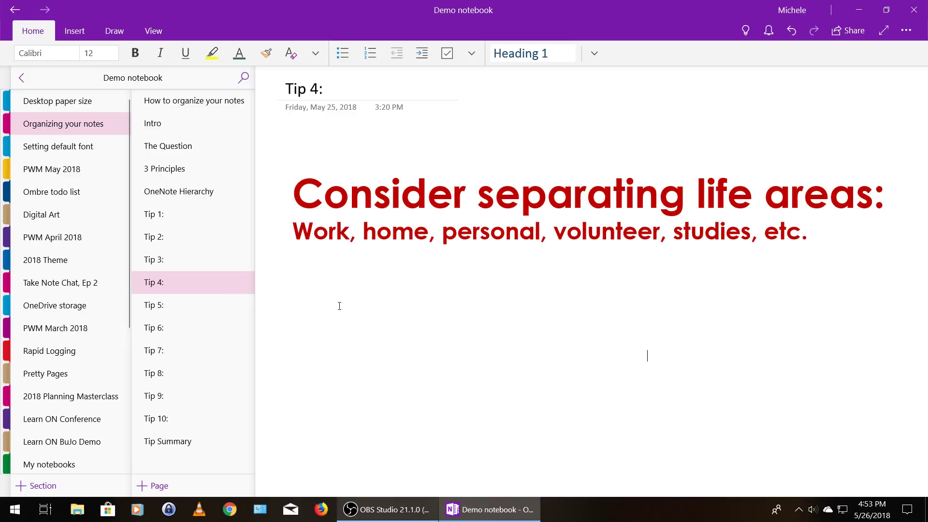
Page through the Tip 5 privacy page to Tip 6 and scroll its storage-volume content.
{"action": "left_click", "coordinate": [177, 305]}
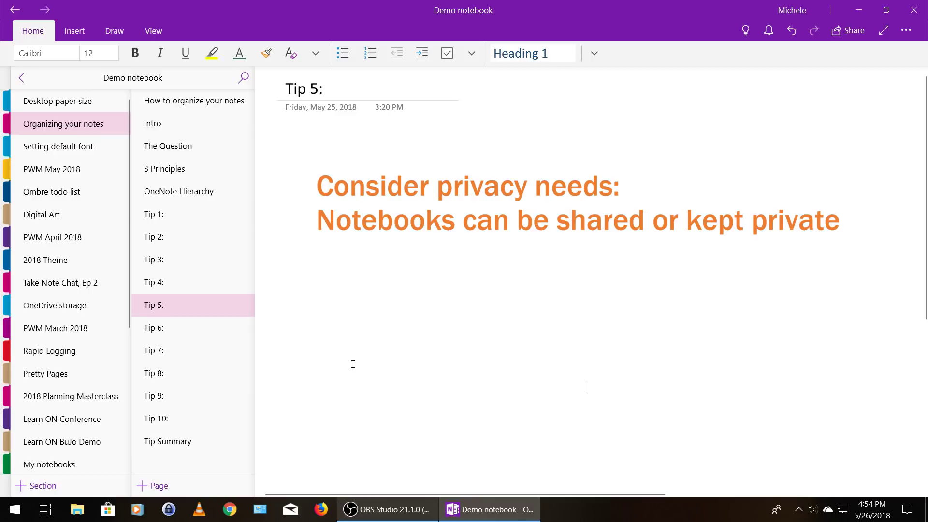
{"action": "left_click", "coordinate": [178, 328]}
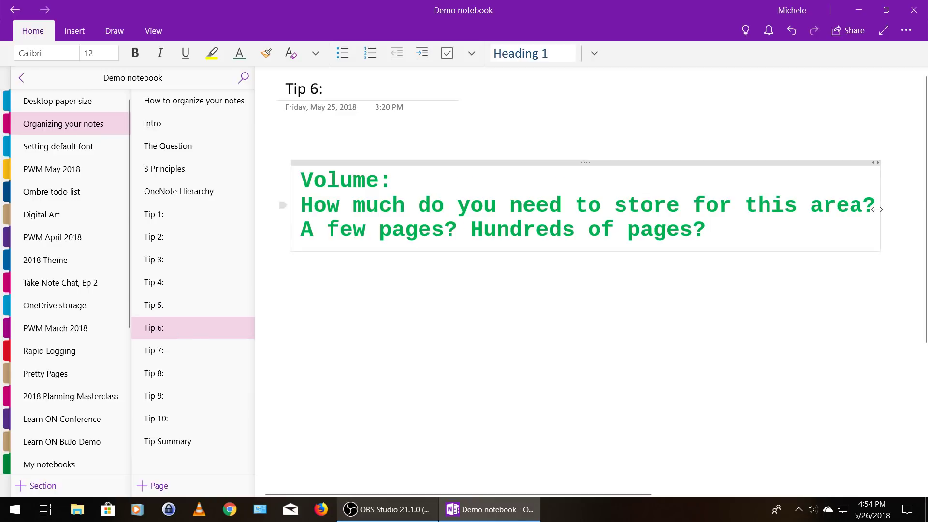
{"action": "scroll", "coordinate": [926, 137], "scroll_direction": "down", "scroll_amount": 1}
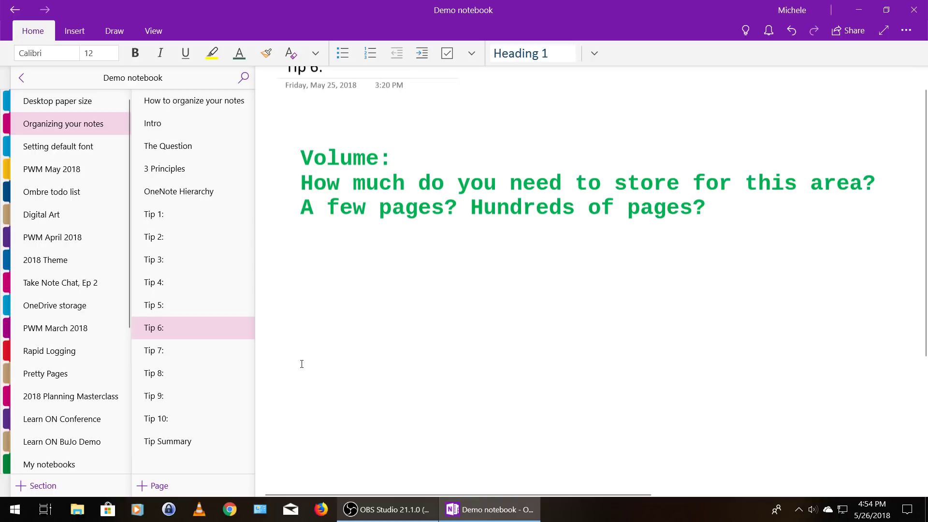
Page through the Tip 7 access page to Tip 8 on closing and archiving notebooks.
{"action": "left_click", "coordinate": [226, 348]}
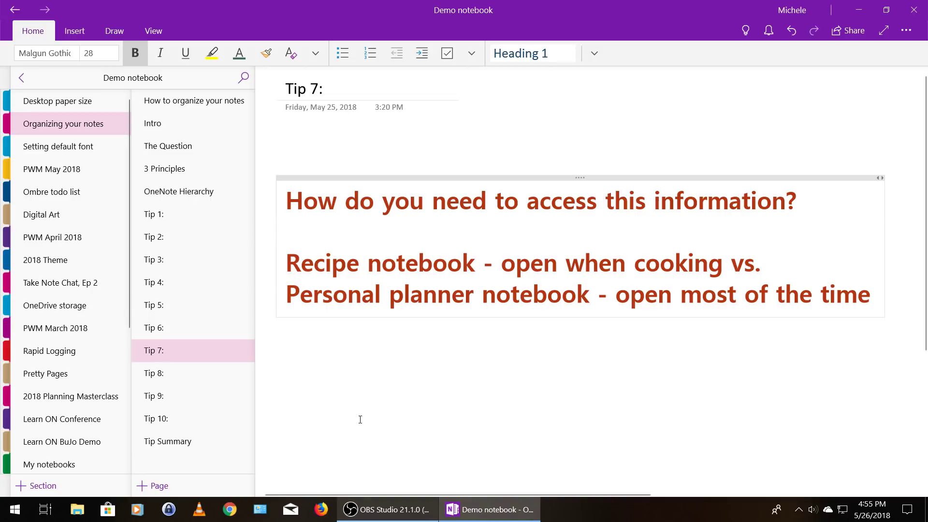
{"action": "left_click", "coordinate": [224, 373]}
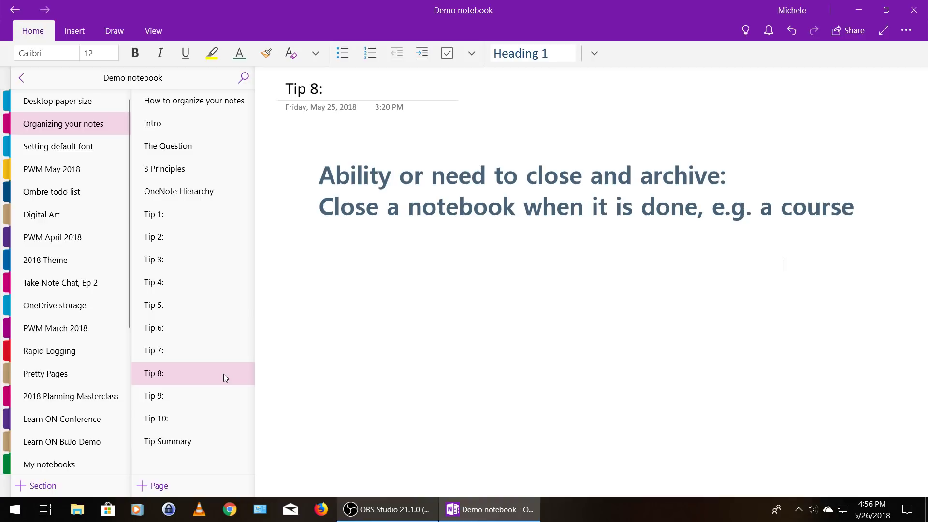
Open the Tip 9 page and clear the leftover search highlight on 'keywords'.
{"action": "left_click", "coordinate": [217, 392]}
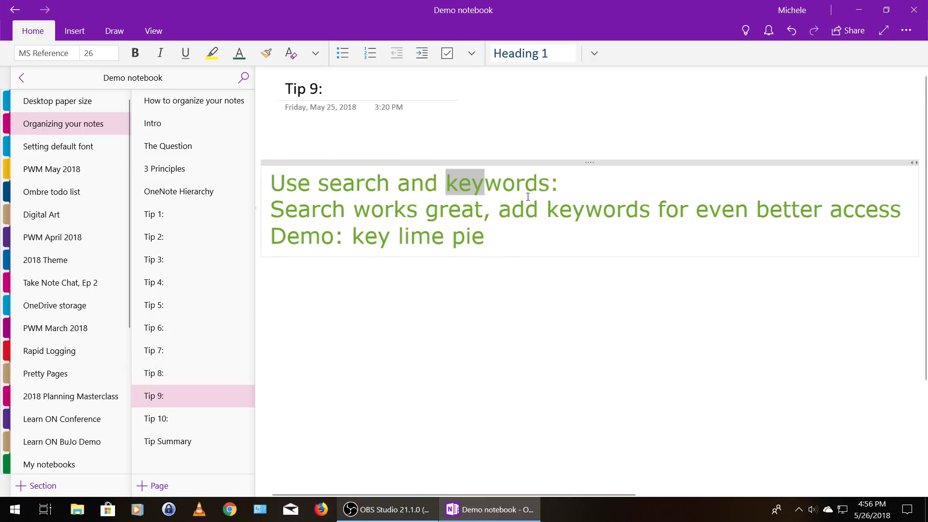
{"action": "left_click", "coordinate": [522, 183]}
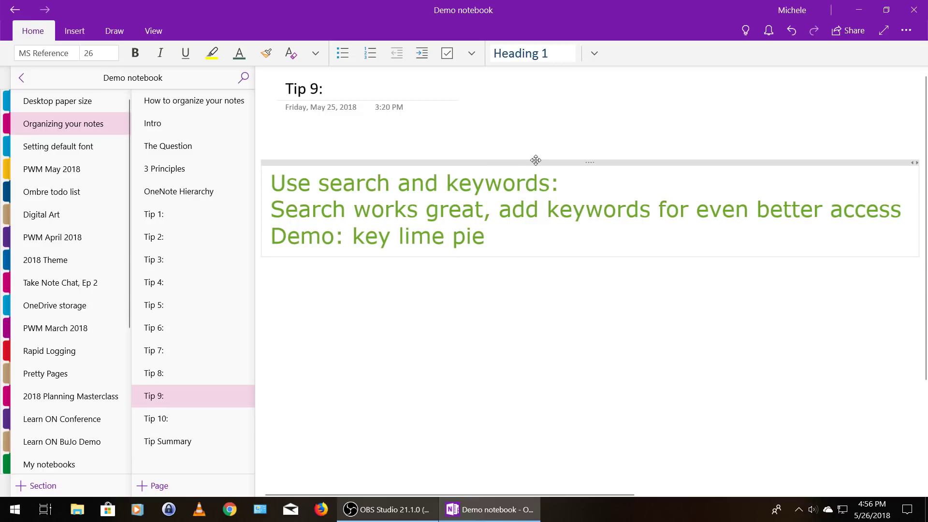
Search all notebooks for 'key lime pie', correcting the misspelled 'ky lime pie' query.
{"action": "left_click", "coordinate": [244, 79]}
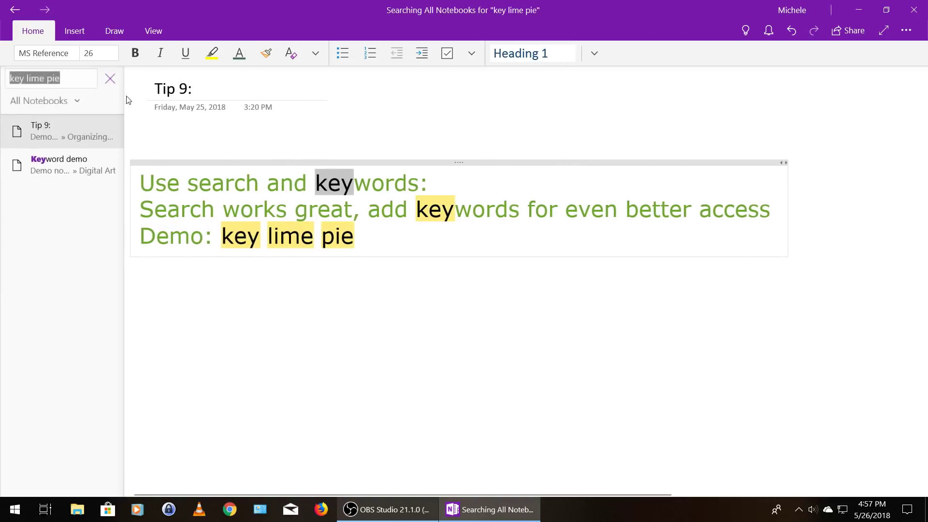
{"action": "left_click", "coordinate": [78, 83]}
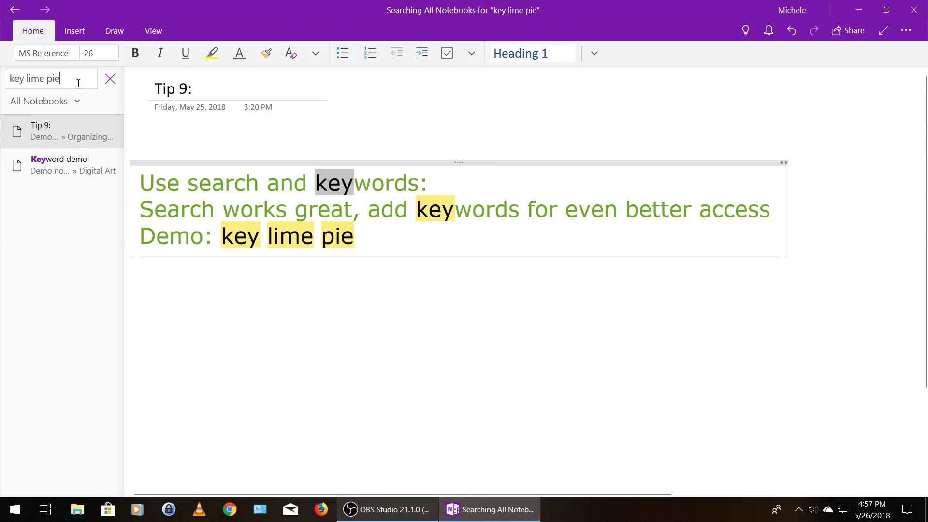
{"action": "key", "text": "BackSpace"}
{"action": "key", "text": "BackSpace"}
{"action": "key", "text": "BackSpace"}
{"action": "key", "text": "BackSpace"}
{"action": "key", "text": "BackSpace"}
{"action": "key", "text": "BackSpace"}
{"action": "key", "text": "BackSpace"}
{"action": "key", "text": "BackSpace"}
{"action": "key", "text": "BackSpace"}
{"action": "key", "text": "BackSpace"}
{"action": "key", "text": "BackSpace"}
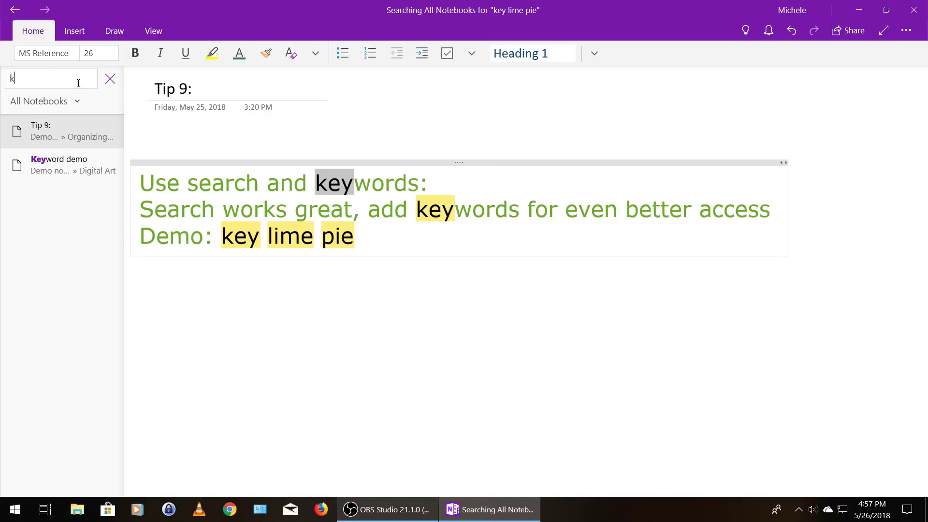
{"action": "key", "text": "BackSpace"}
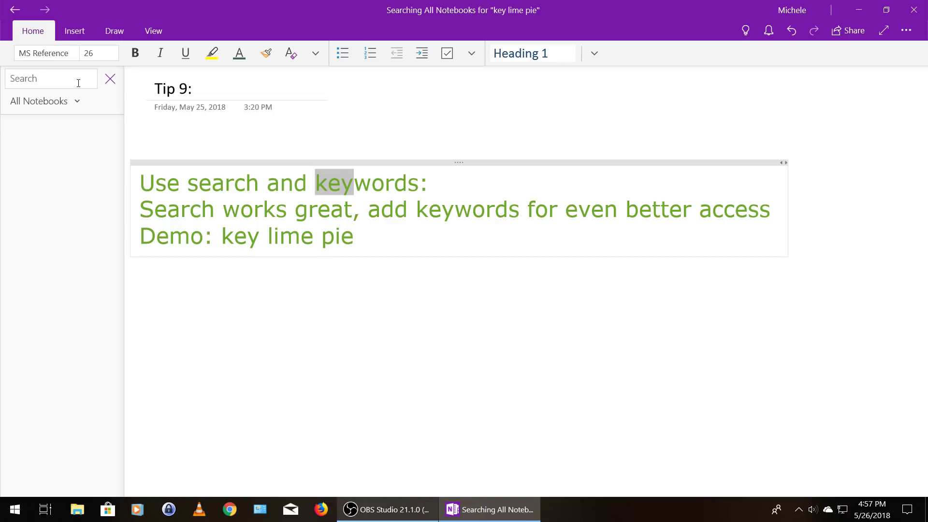
{"action": "type", "text": "ky "}
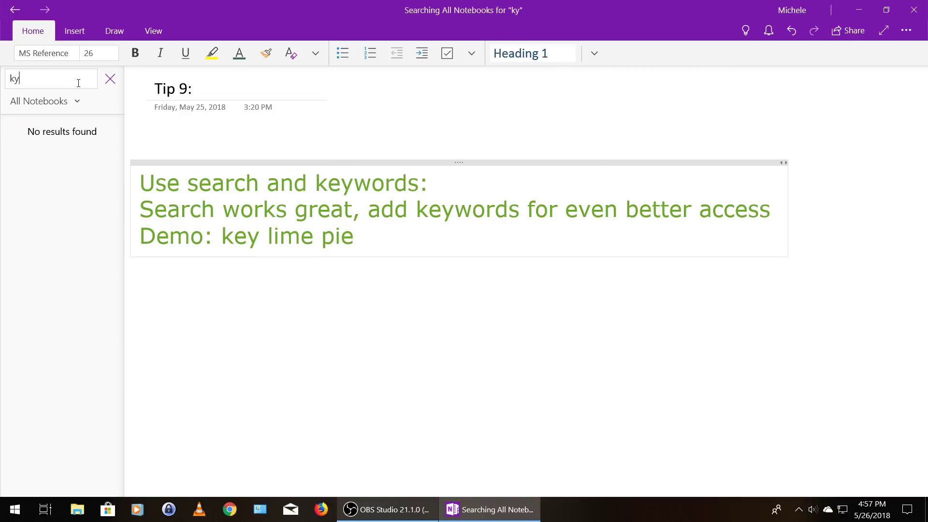
{"action": "type", "text": "lime pie"}
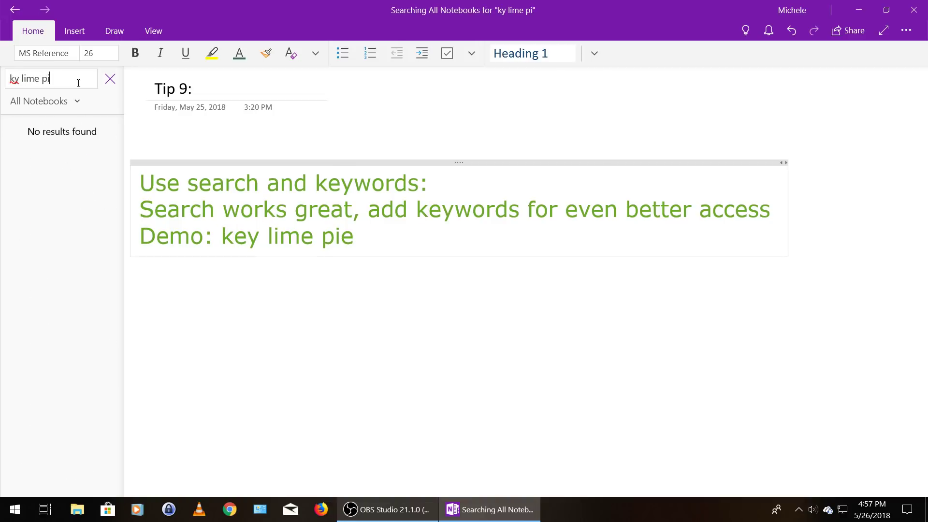
{"action": "key", "text": "Return"}
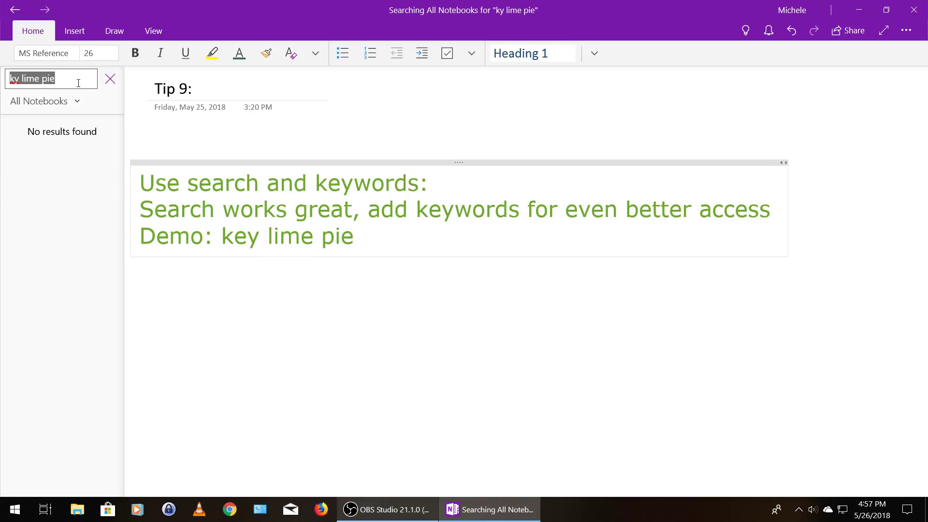
{"action": "key", "text": "BackSpace"}
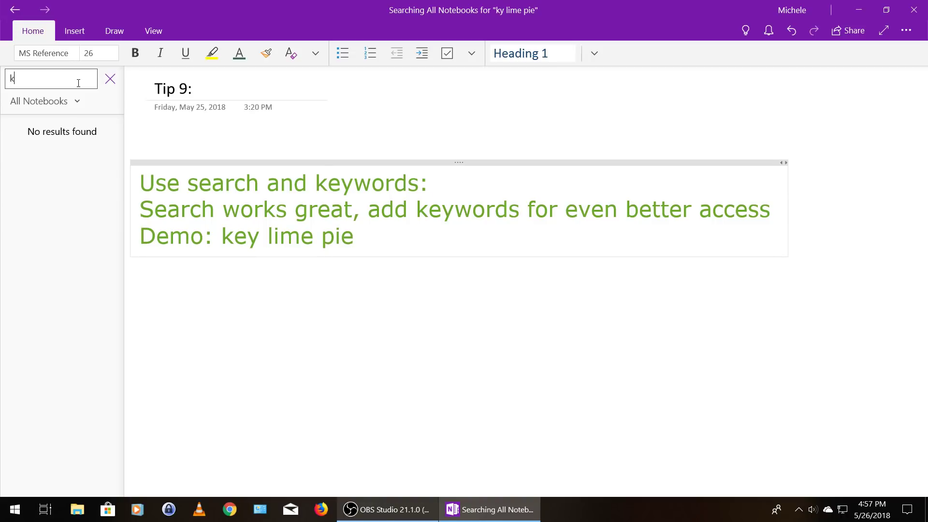
{"action": "type", "text": "key lime pie"}
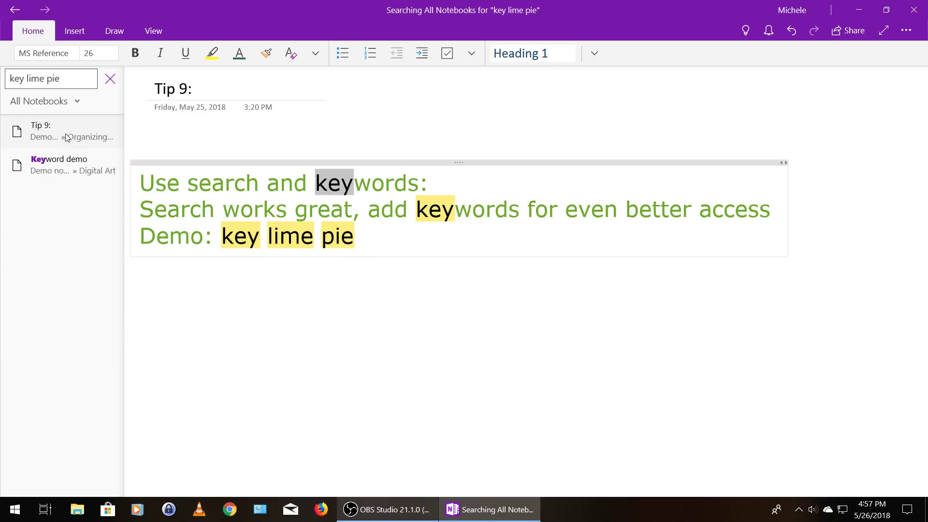
Keep the search scope on All Notebooks and open the Keyword demo result.
{"action": "left_click", "coordinate": [76, 103]}
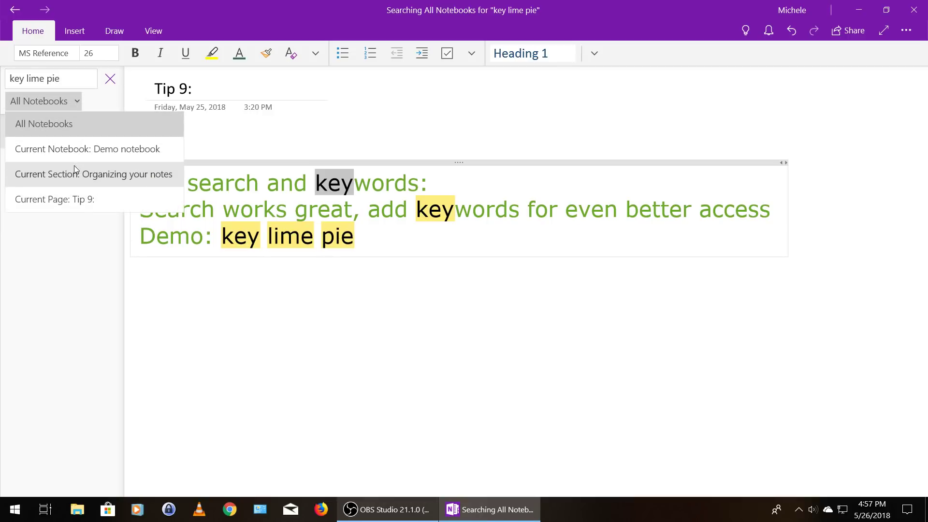
{"action": "left_click", "coordinate": [68, 220]}
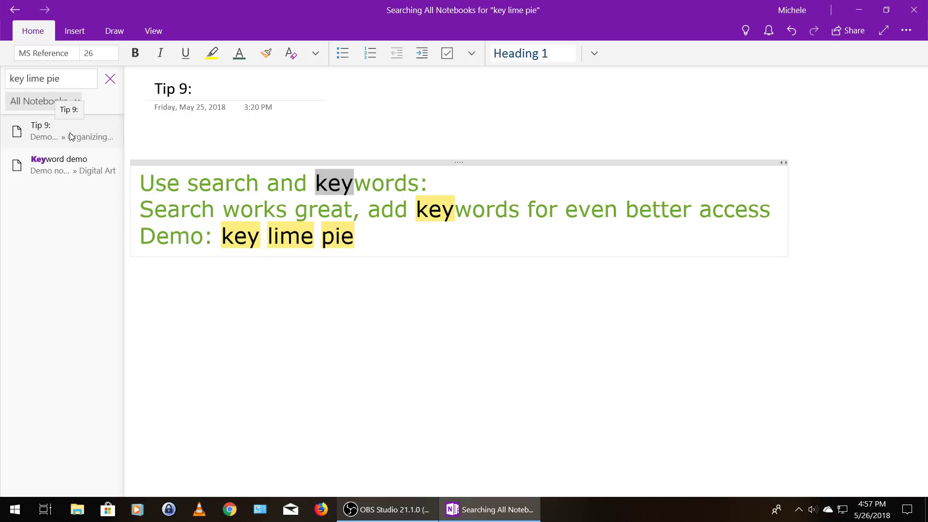
{"action": "left_click", "coordinate": [70, 166]}
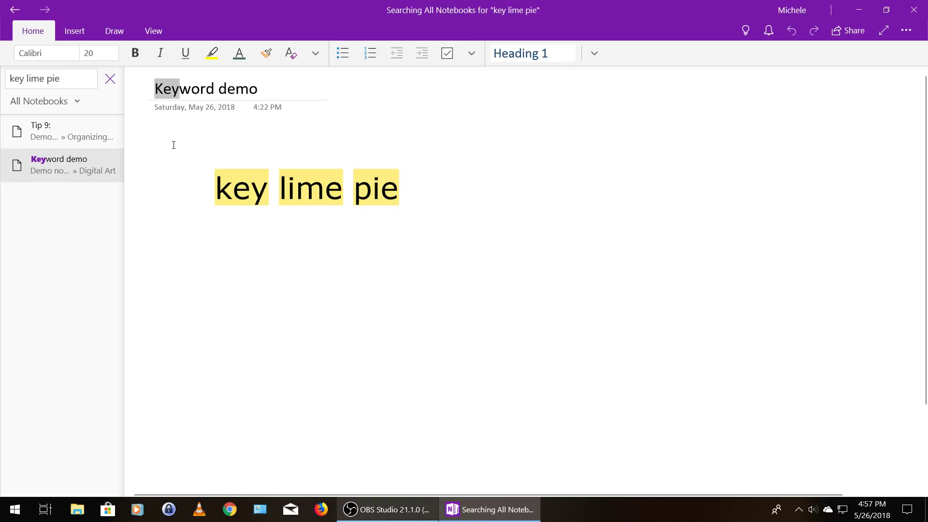
Limit search to Current Section: Digital Art, then close search and select the Keyword demo page.
{"action": "left_click", "coordinate": [78, 102]}
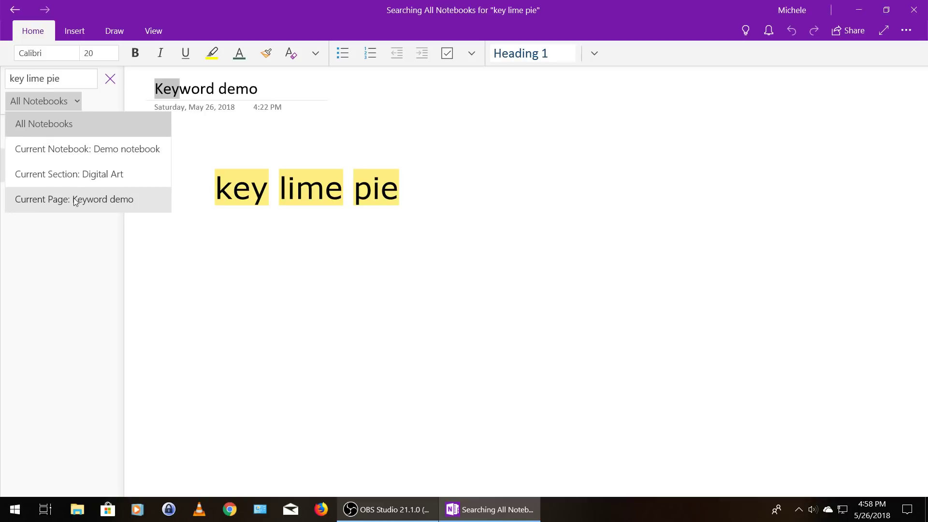
{"action": "left_click", "coordinate": [72, 173]}
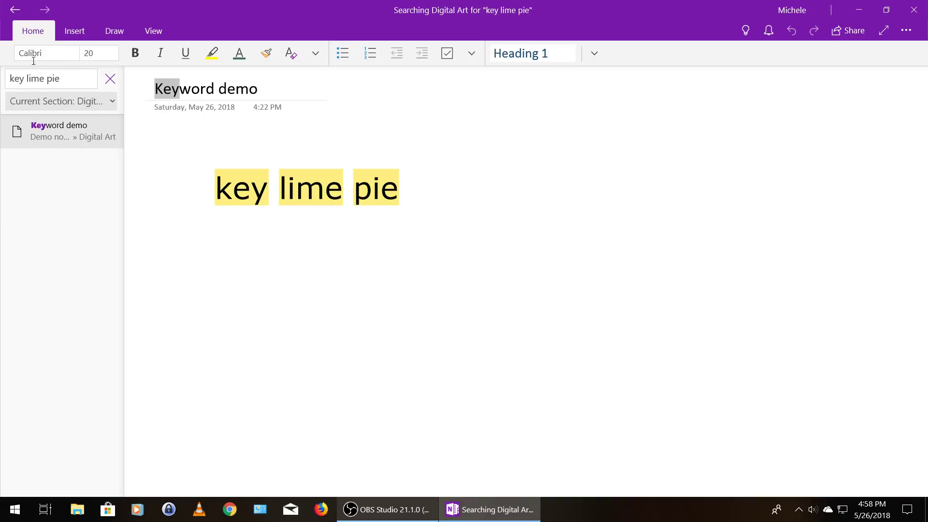
{"action": "left_click", "coordinate": [110, 78]}
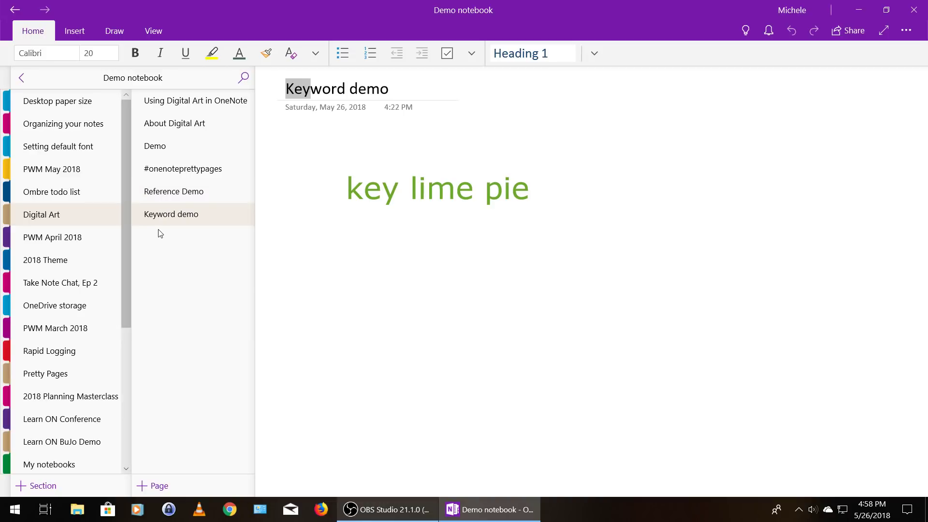
{"action": "left_click", "coordinate": [165, 216]}
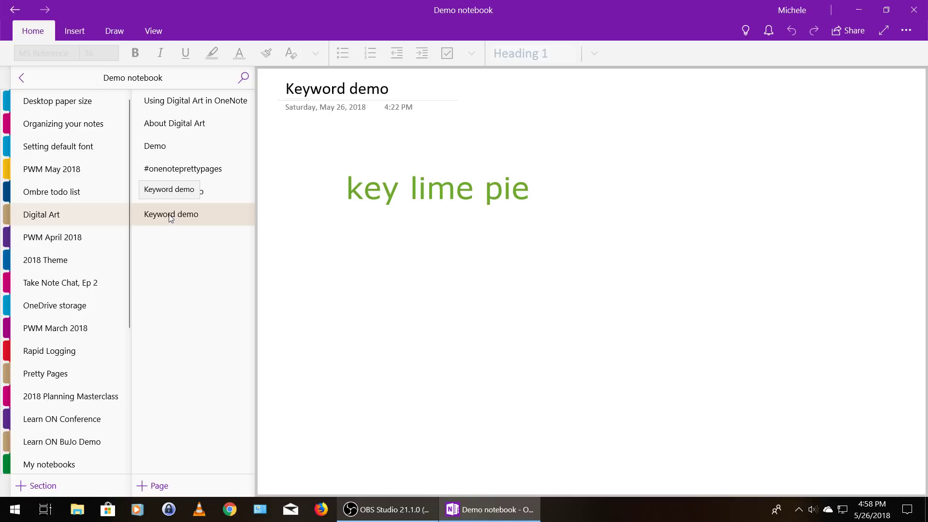
Return to the Organizing your notes section and clear the search highlighting on the Tip 9 page.
{"action": "left_click", "coordinate": [85, 126]}
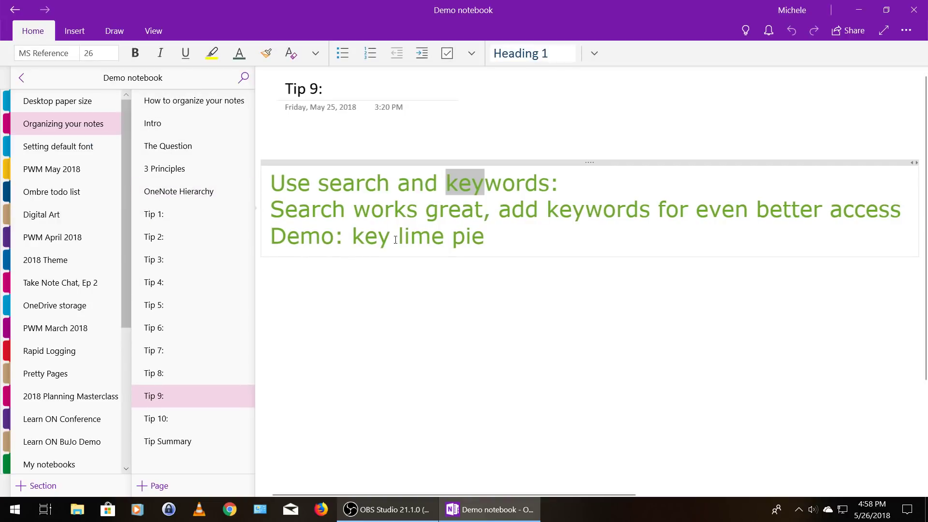
{"action": "left_click", "coordinate": [495, 129]}
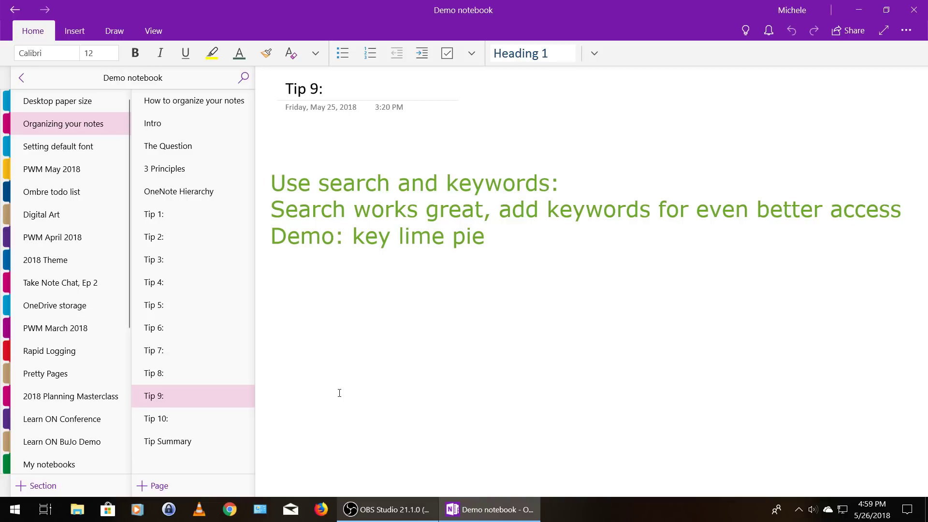
Show the Tip 10 page, 'Expand as you go: Start with a page, add as needed.'.
{"action": "left_click", "coordinate": [162, 418]}
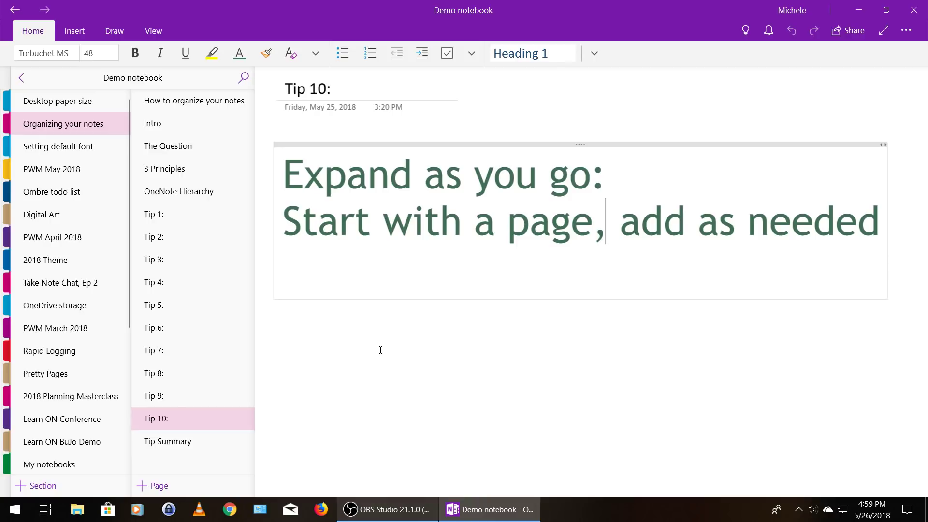
Show the Tip Summary page listing all ten tips, from 'Whatever works' to 'Expand as you go'.
{"action": "left_click", "coordinate": [161, 441]}
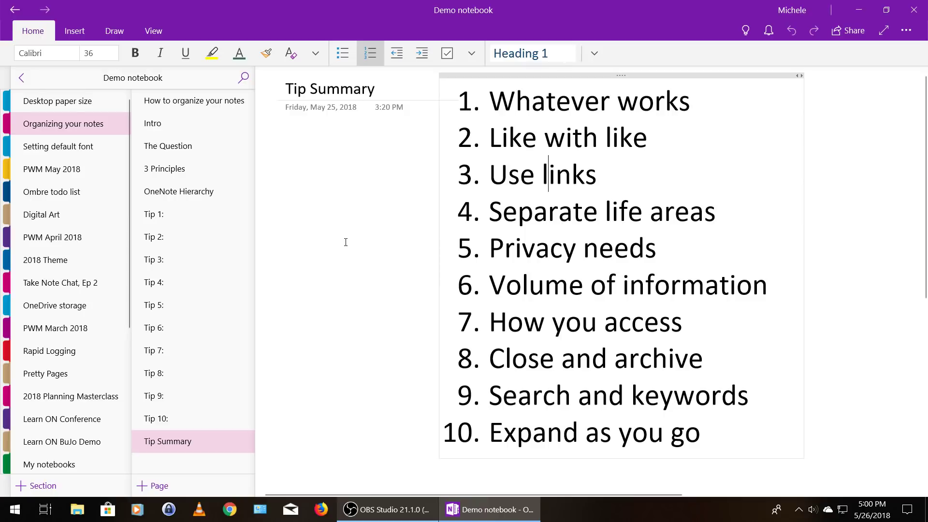
Go back to the Intro page with the presenter details, four-item agenda and photo.
{"action": "left_click", "coordinate": [187, 124]}
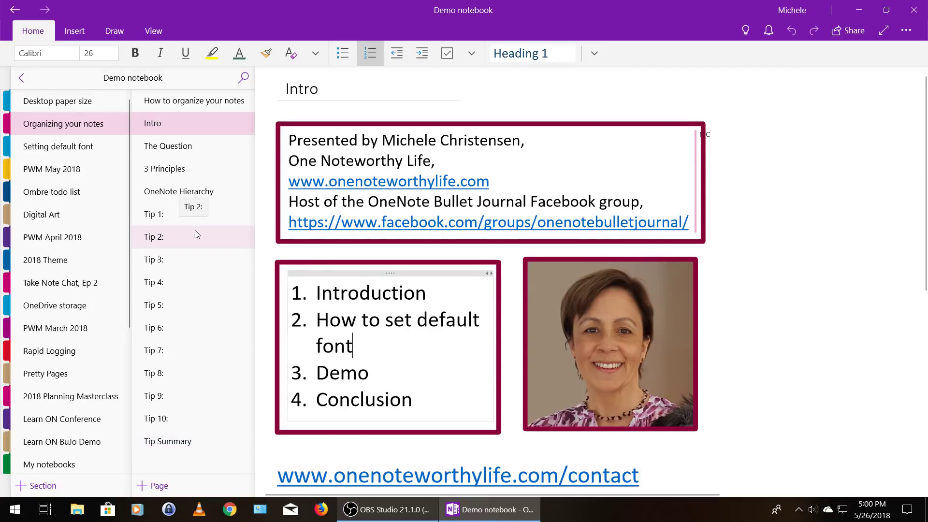